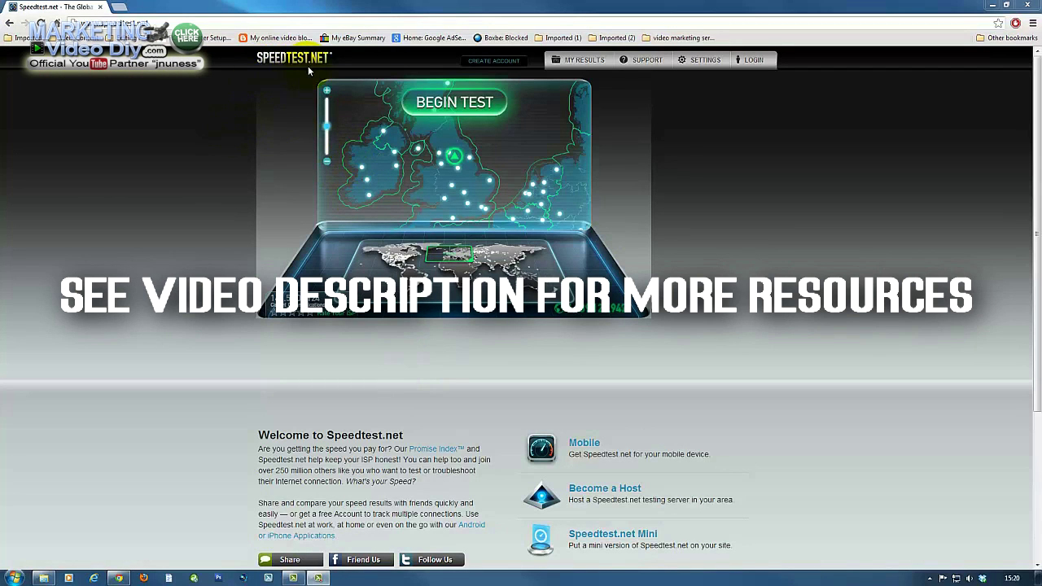
# Run the Speedtest.net test: 23 ms ping, 16.61 Mbps download, 0.62 Mbps upload
pyautogui.click(446, 104)
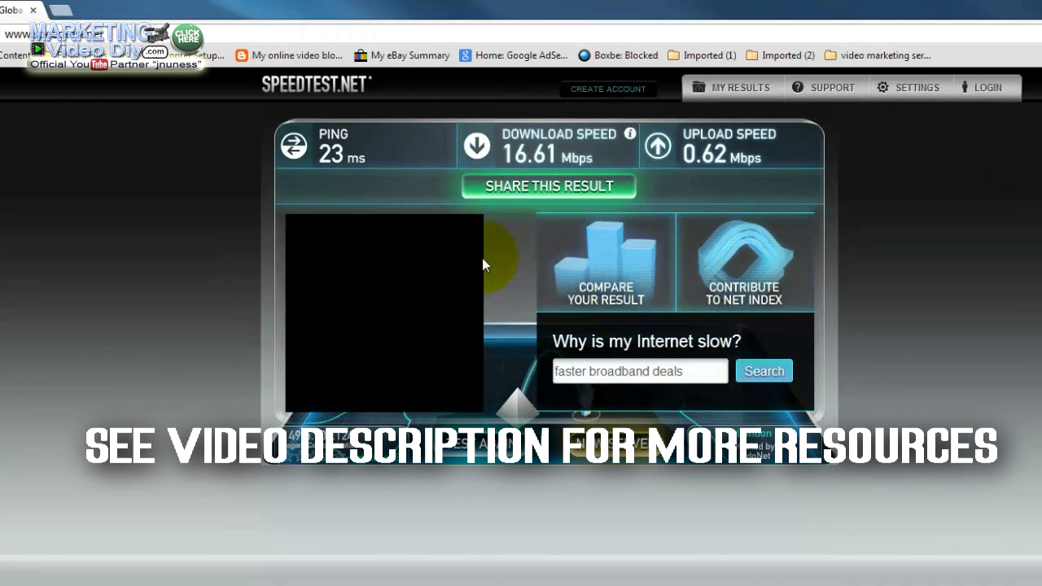
# In a new tab, search Google for 'youtube' and open the YouTube home page
pyautogui.click(61, 10)
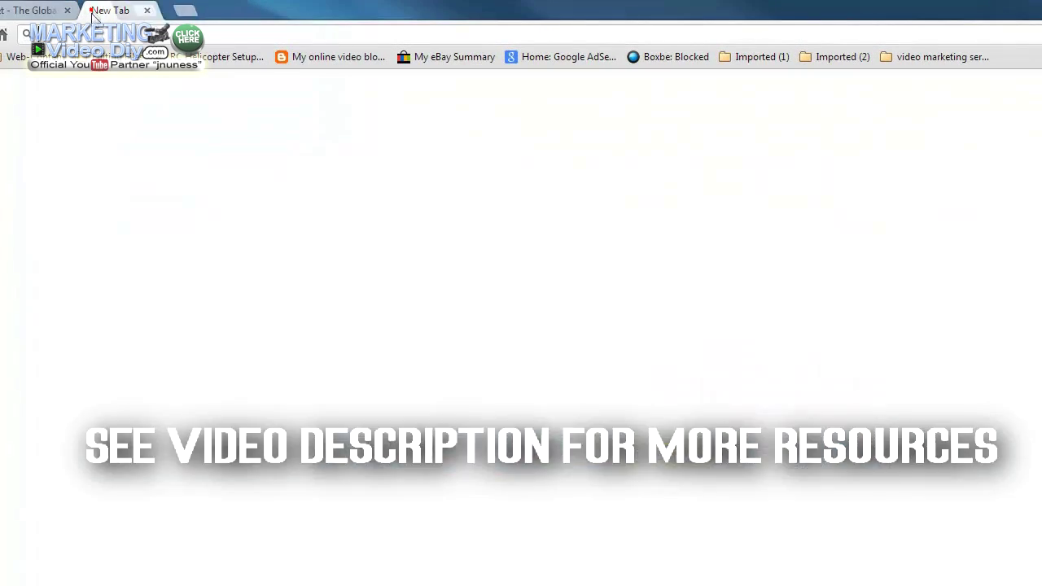
pyautogui.click(4, 35)
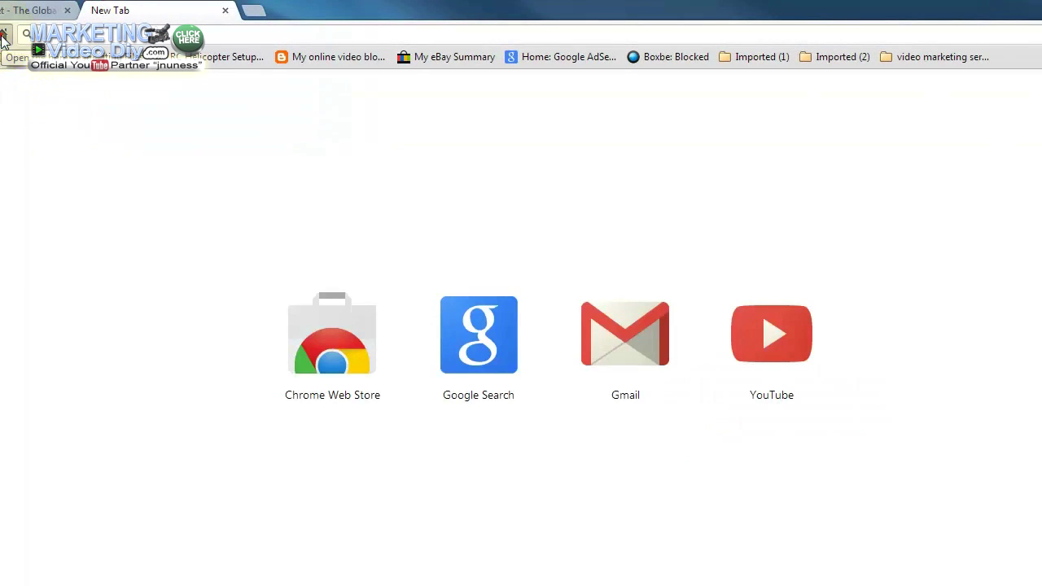
pyautogui.click(512, 339)
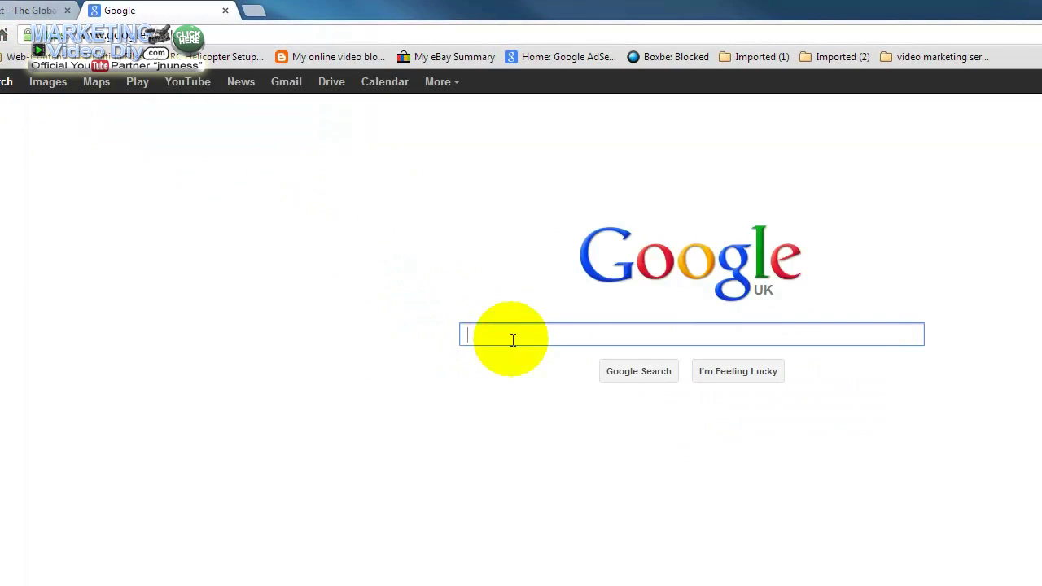
pyautogui.write('youtube')
pyautogui.press('Return')
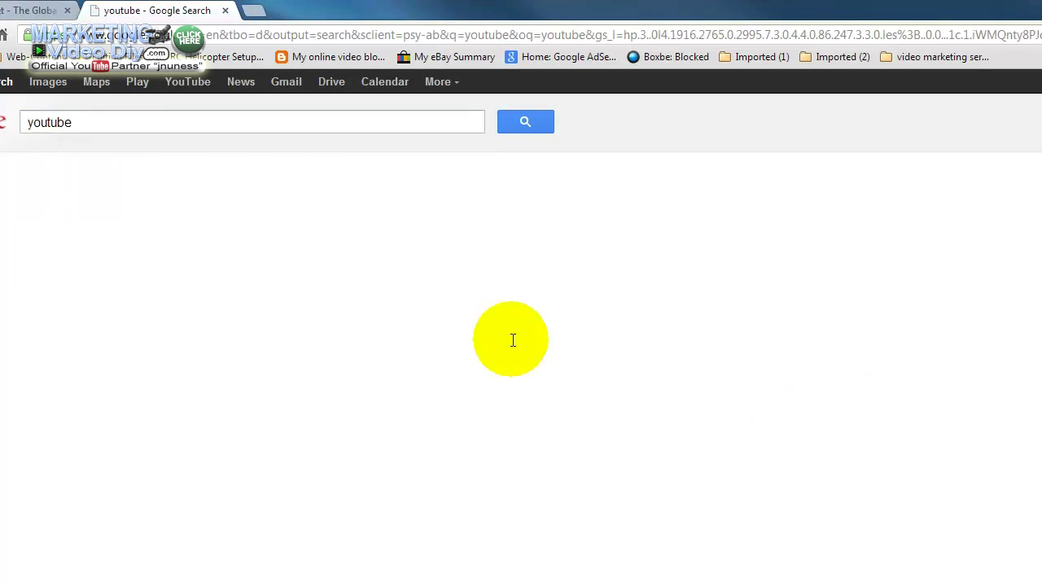
pyautogui.click(54, 228)
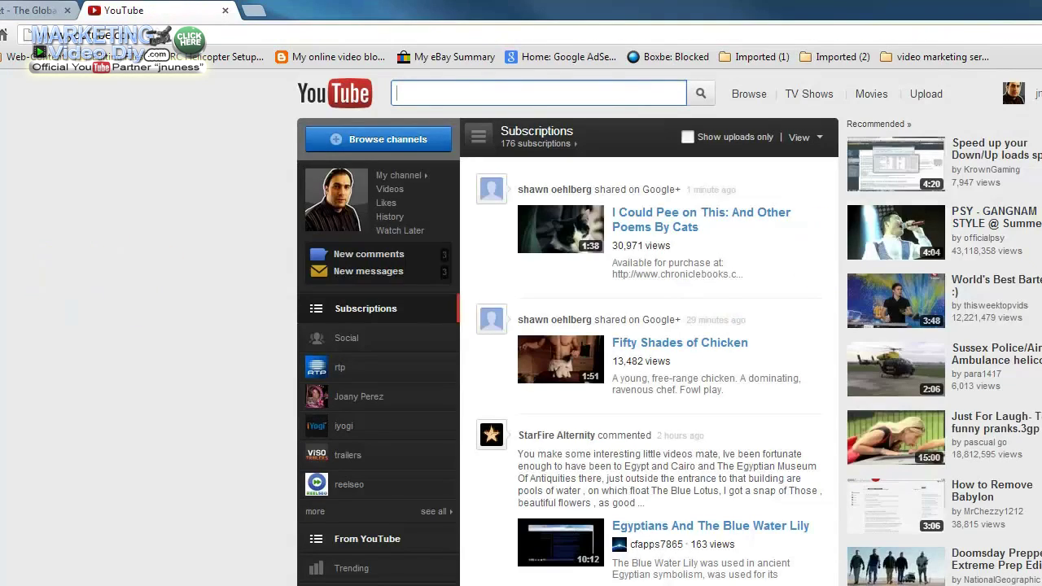
# Start uploading the Sony Vegas 3D Room Intro video from the desktop to YouTube
pyautogui.click(930, 94)
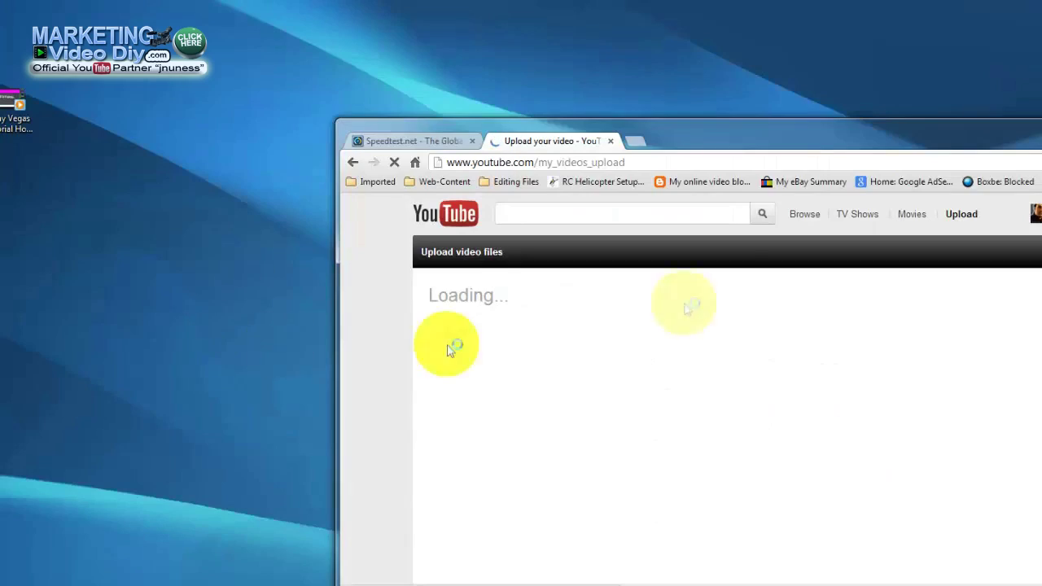
pyautogui.moveTo(756, 132); pyautogui.dragTo(606, 59)
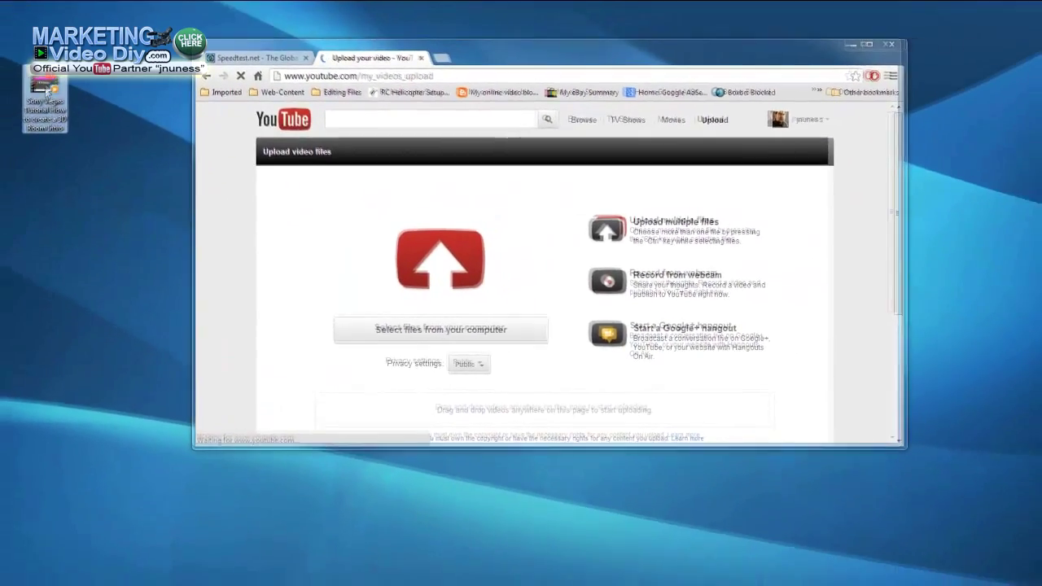
pyautogui.moveTo(12, 104); pyautogui.dragTo(483, 307)
pyautogui.moveTo(423, 241); pyautogui.dragTo(423, 245)
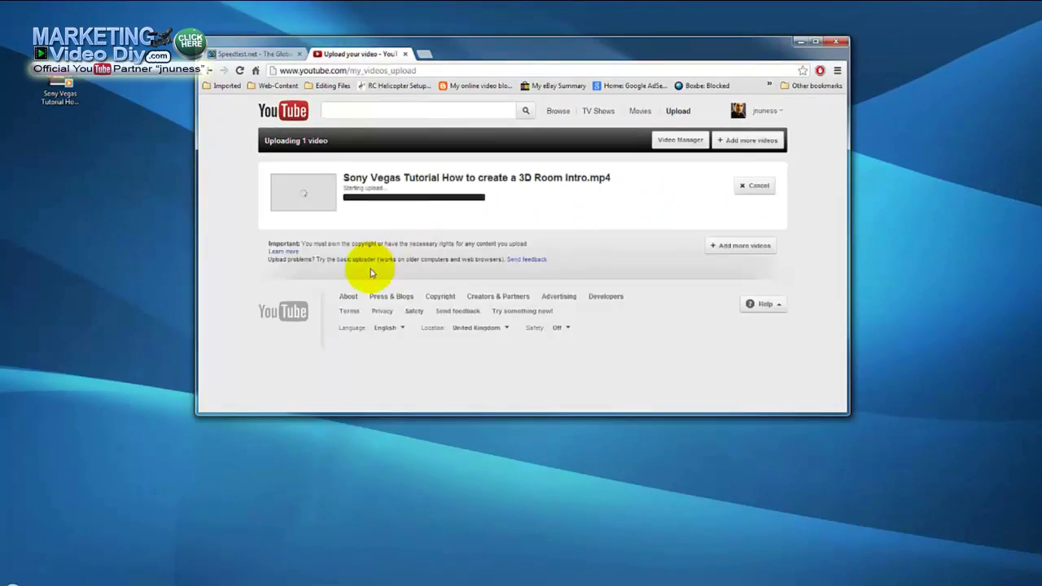
pyautogui.scroll(-5, 372, 272)
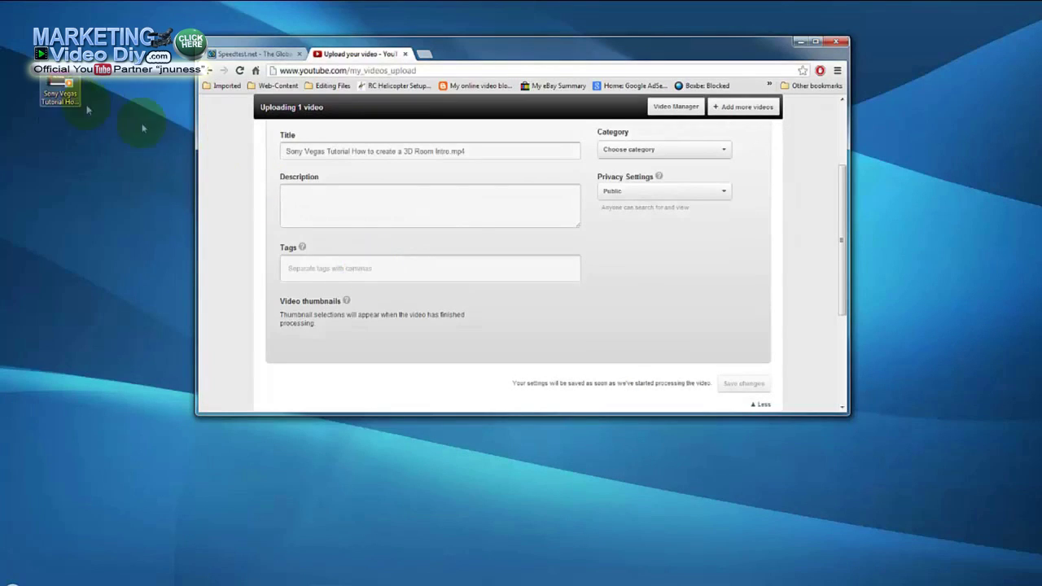
pyautogui.click(416, 203)
pyautogui.scroll(3, 791, 280)
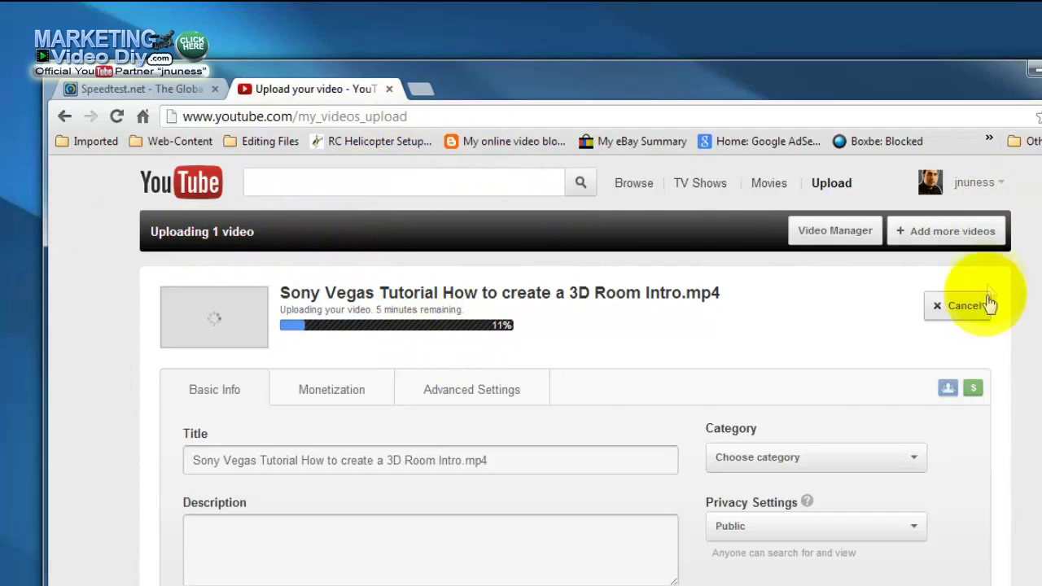
# Cancel the in-progress upload and close the YouTube upload tab
pyautogui.click(960, 314)
pyautogui.click(602, 405)
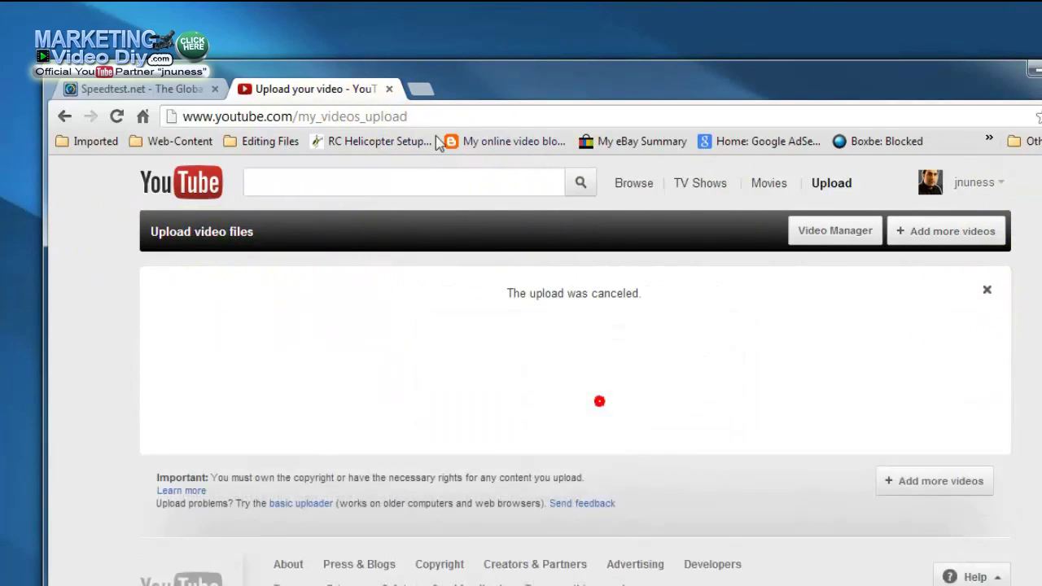
pyautogui.click(389, 88)
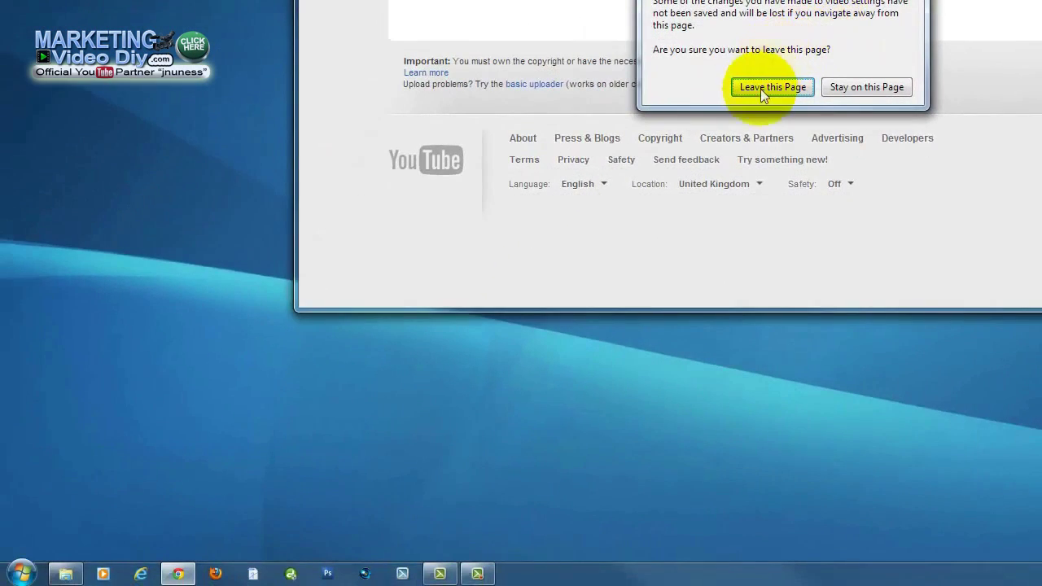
pyautogui.click(752, 121)
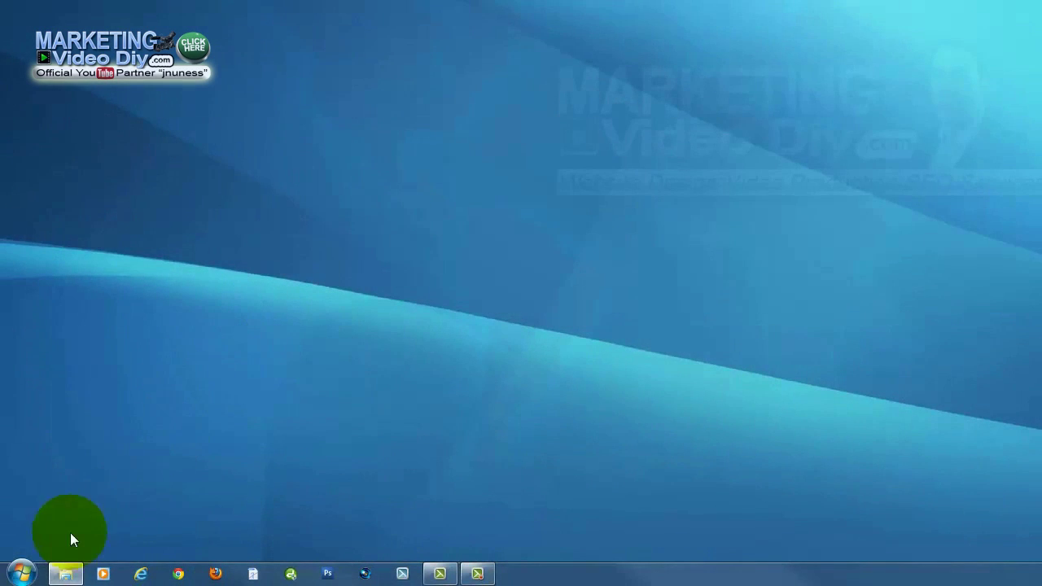
# Bring up the Windows Start menu from the empty desktop
pyautogui.click(22, 572)
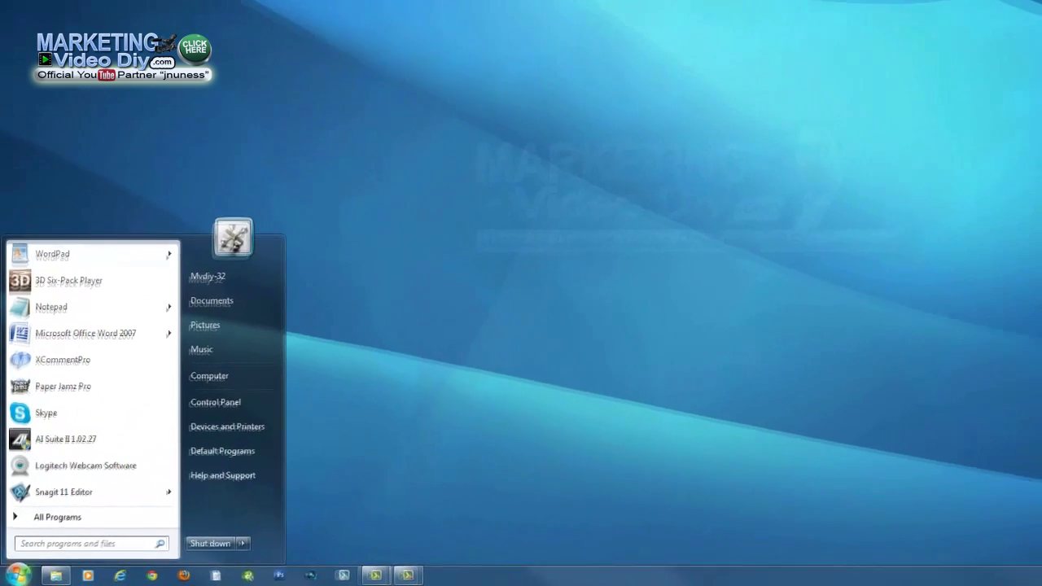
pyautogui.click(413, 407)
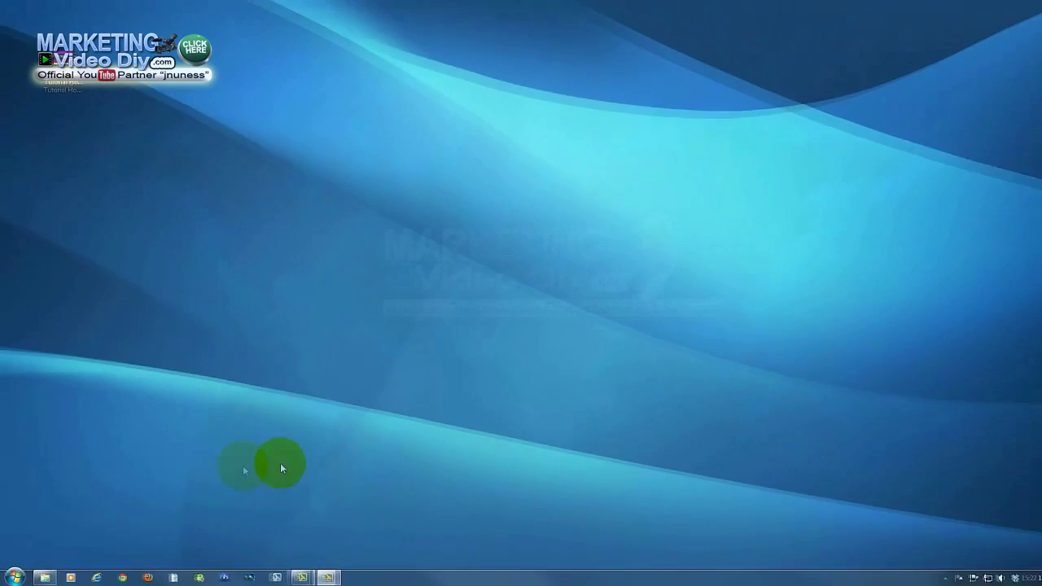
pyautogui.click(14, 576)
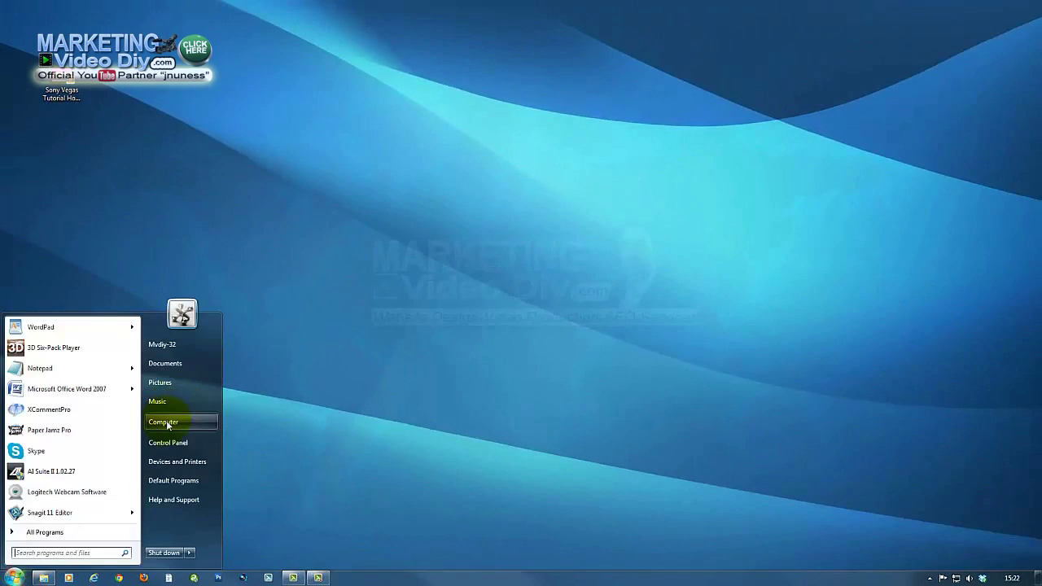
# Launch the AI Suite II uninstaller from Control Panel's Programs and Features
pyautogui.click(169, 444)
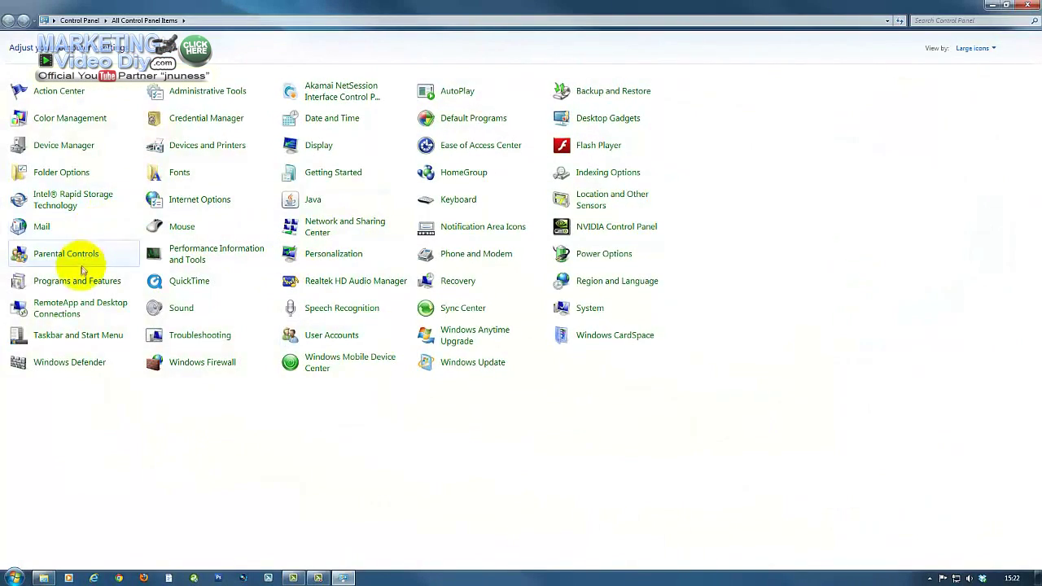
pyautogui.click(77, 280)
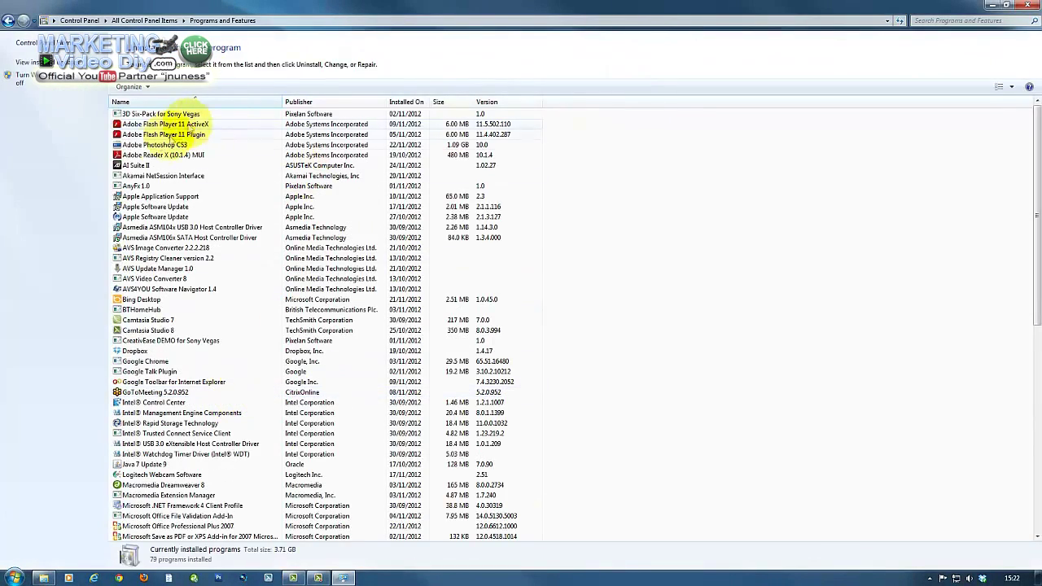
pyautogui.click(133, 166)
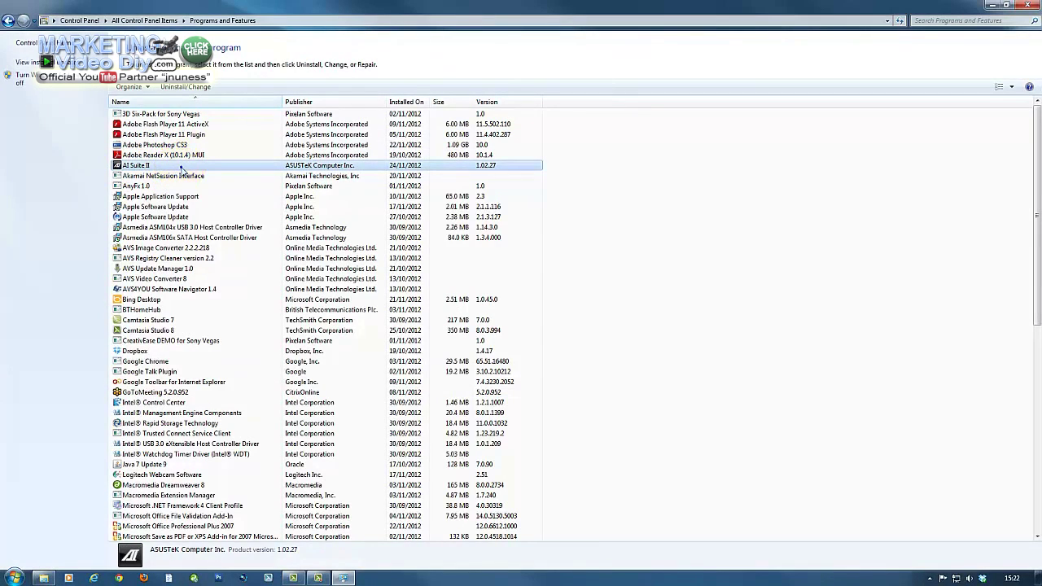
pyautogui.rightClick(182, 169)
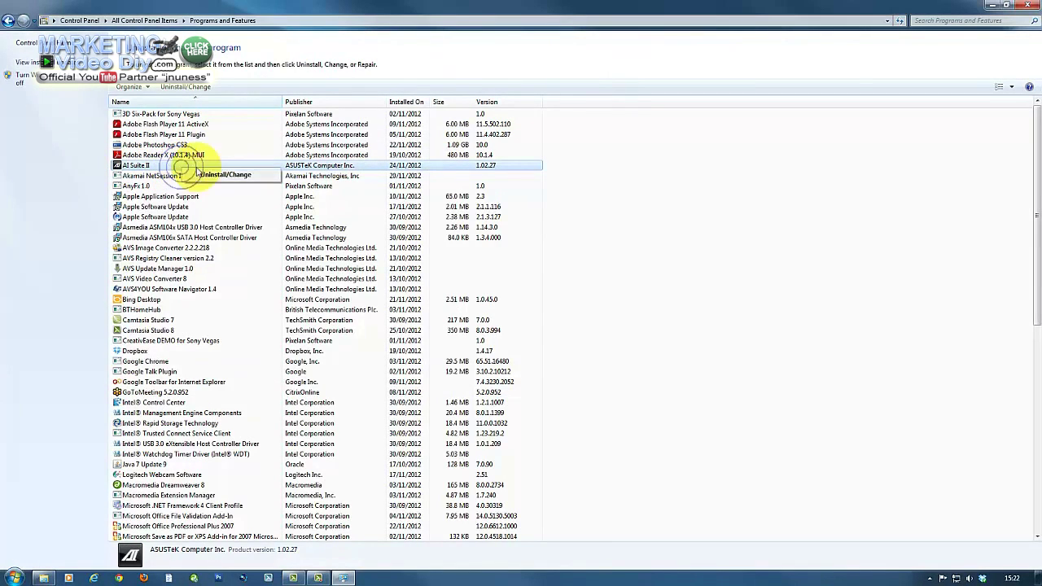
pyautogui.click(226, 175)
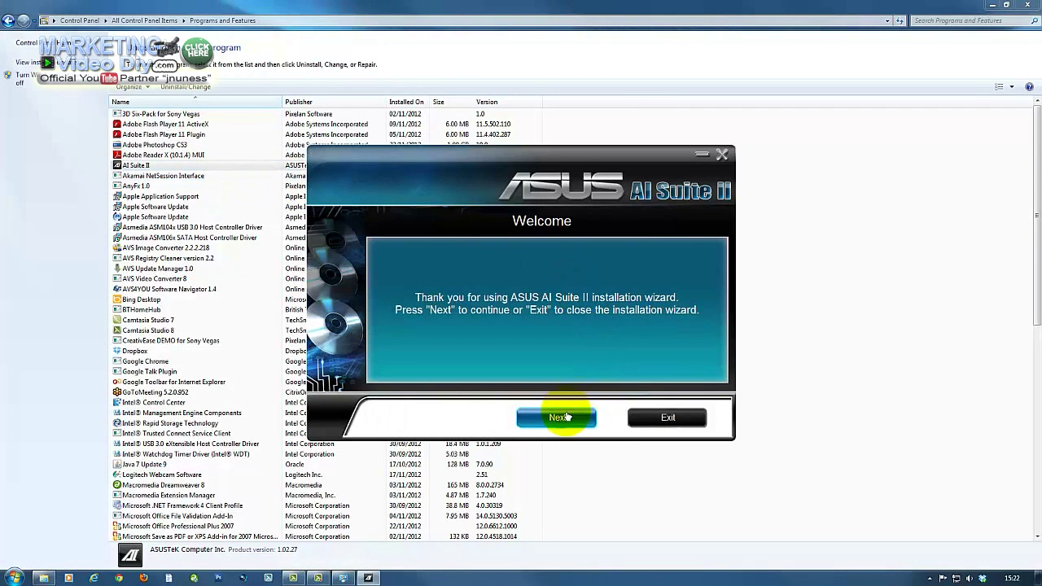
# Uninstall only the Network iControl utility from AI Suite II and close the finished wizard
pyautogui.click(557, 417)
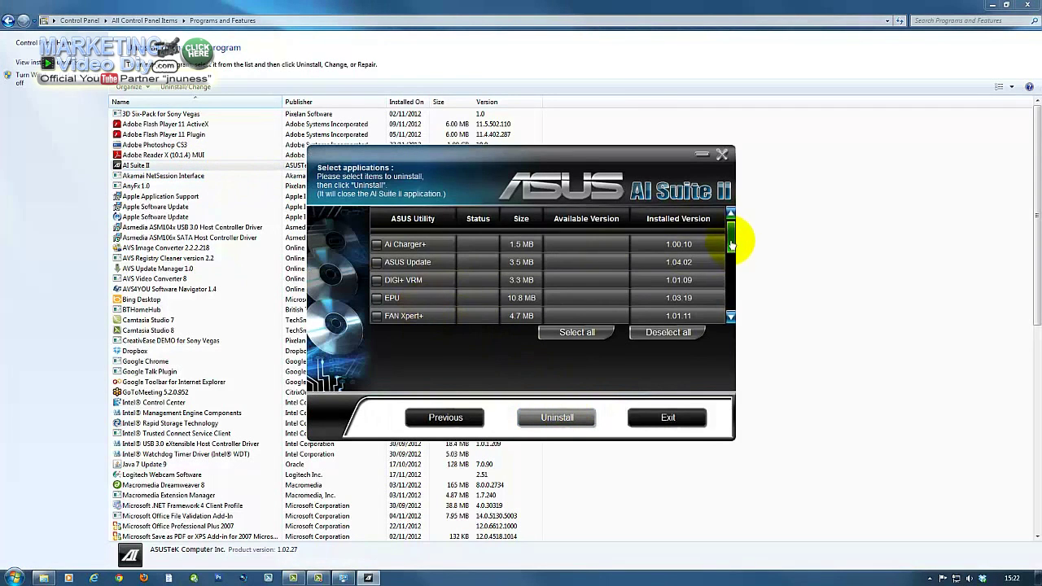
pyautogui.moveTo(731, 228); pyautogui.dragTo(731, 301)
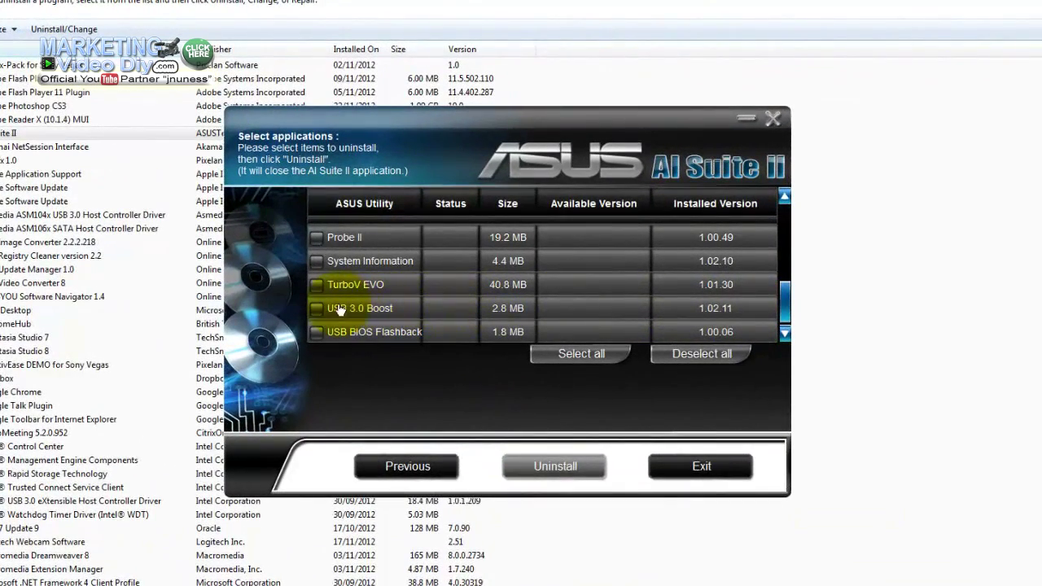
pyautogui.moveTo(785, 318); pyautogui.dragTo(786, 261)
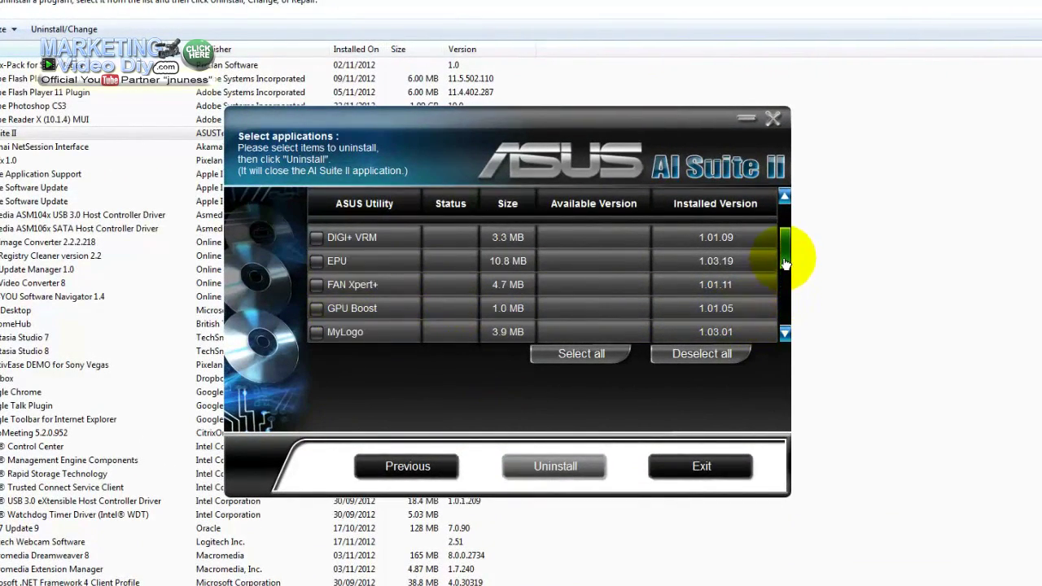
pyautogui.click(786, 333)
pyautogui.click(785, 333)
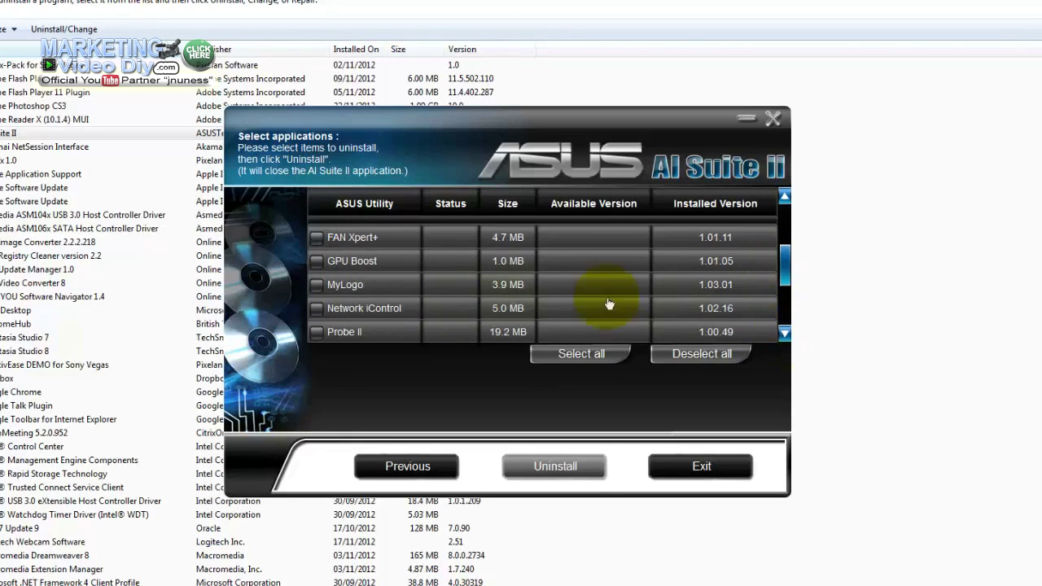
pyautogui.click(317, 309)
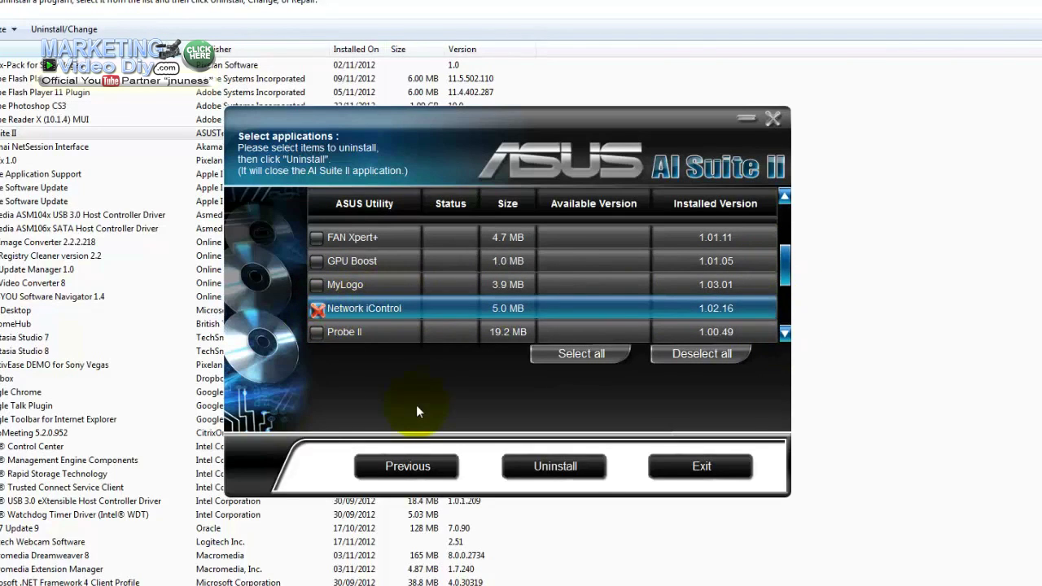
pyautogui.click(553, 468)
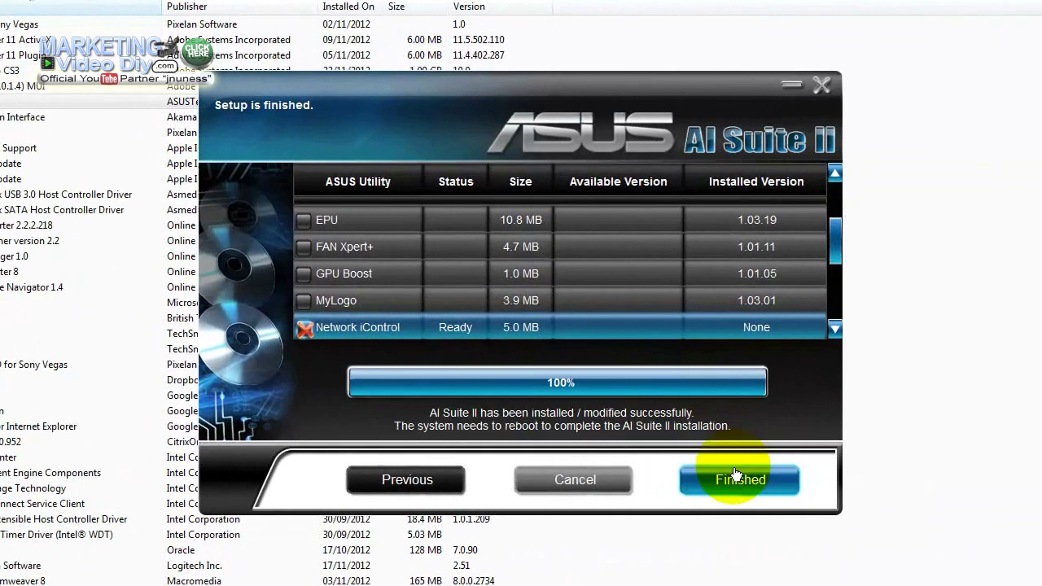
pyautogui.click(723, 473)
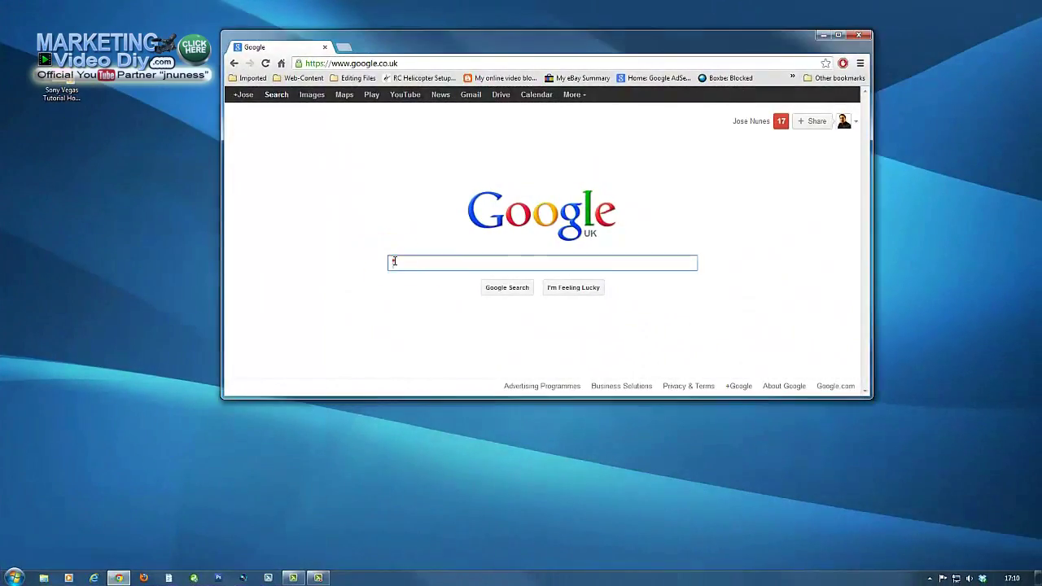
# Search 'speedtest', open Speedtest.net maximized and test: 35 ms ping, 14.74 down, 13.04 Mbps up
pyautogui.write('speed')
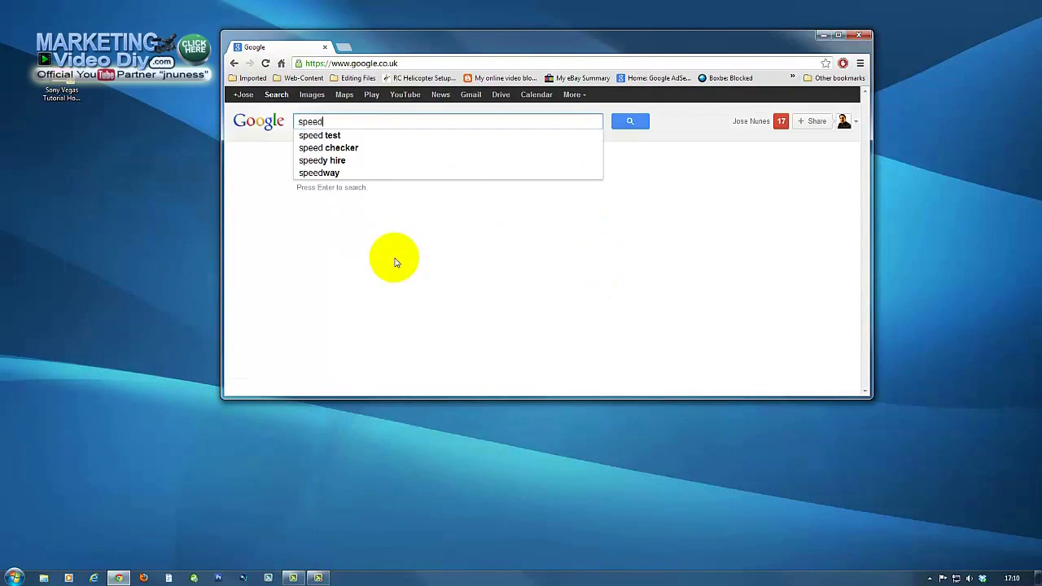
pyautogui.write('test')
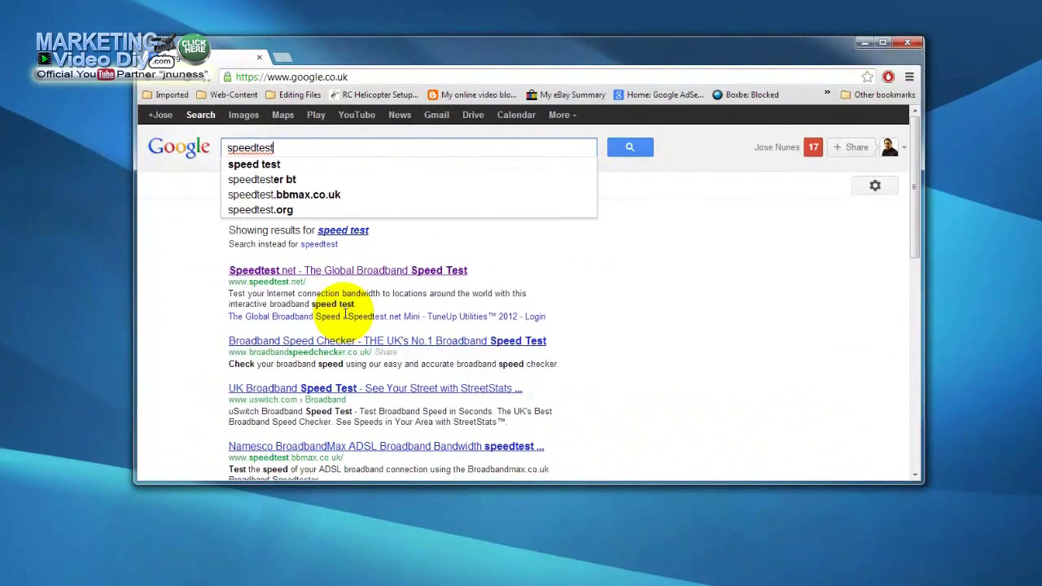
pyautogui.press('Return')
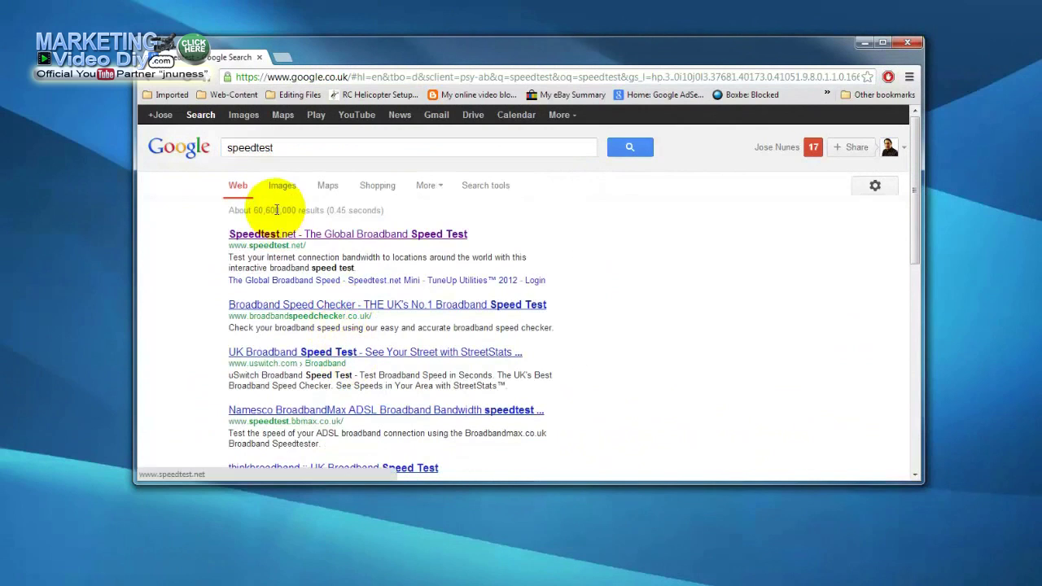
pyautogui.click(277, 235)
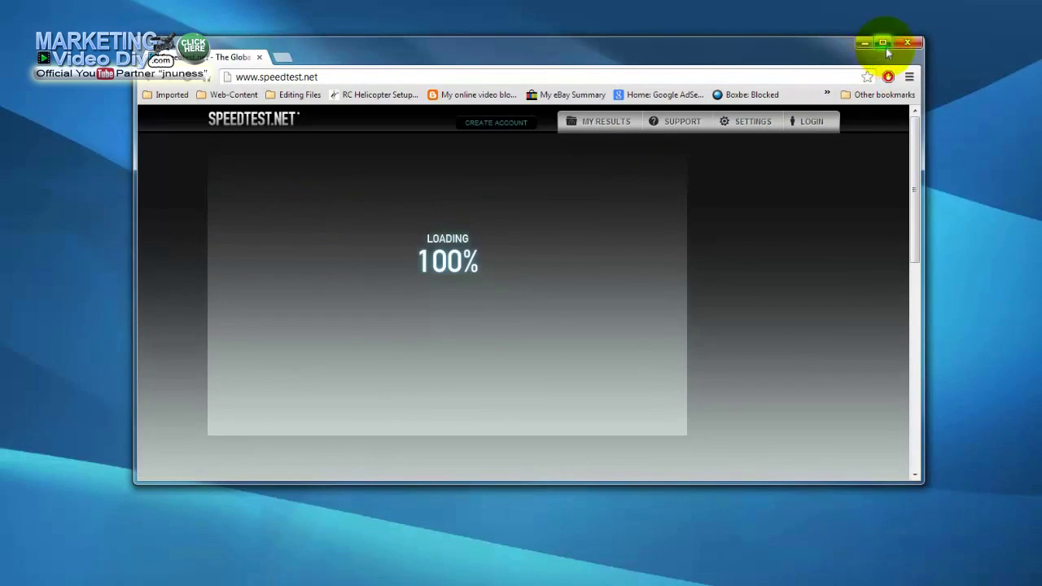
pyautogui.click(882, 41)
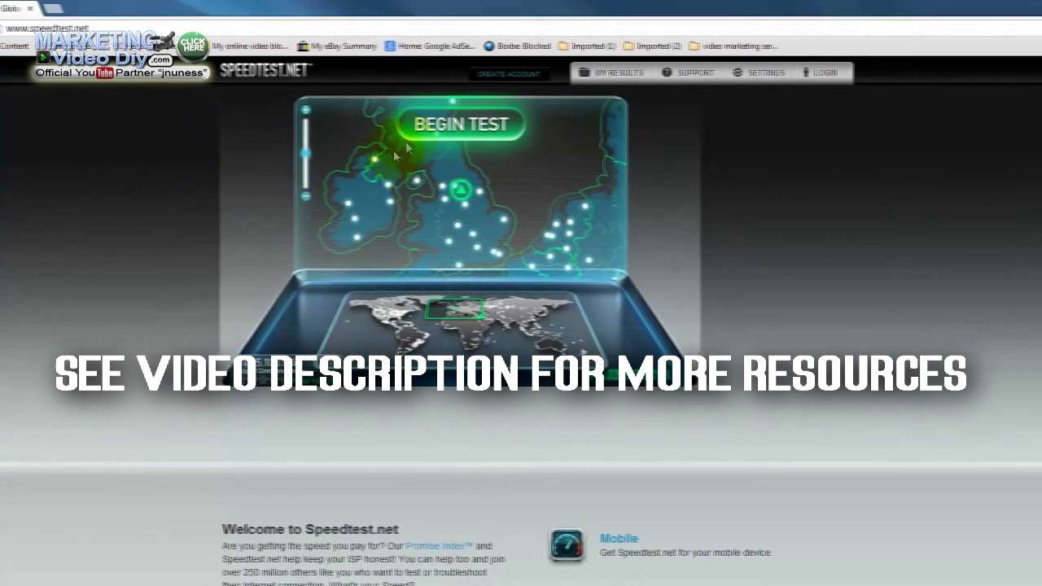
pyautogui.click(440, 135)
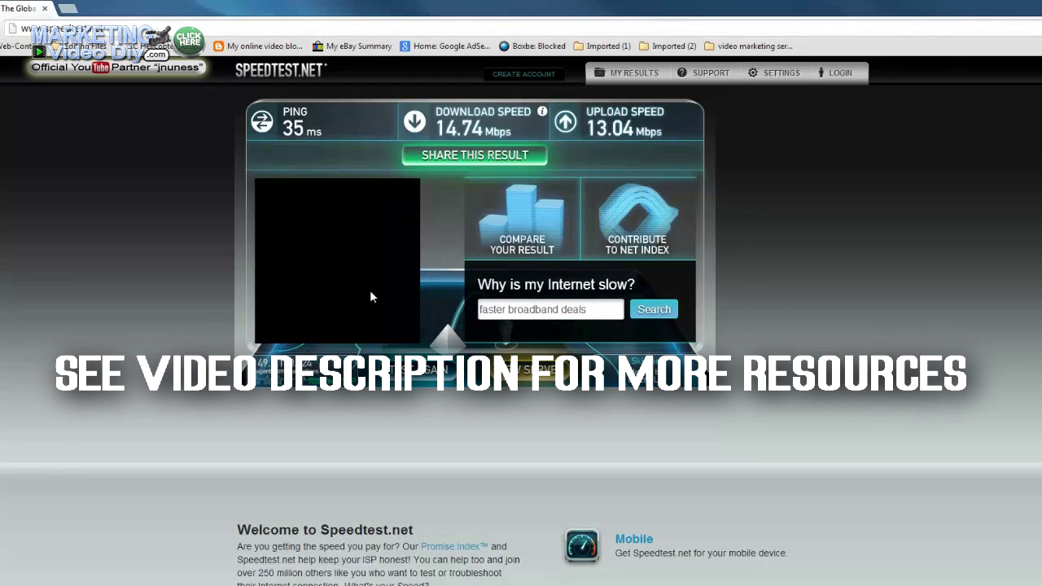
# From a new tab, open YouTube's upload page and upload the Sony Vegas 3D Room Intro video
pyautogui.click(68, 8)
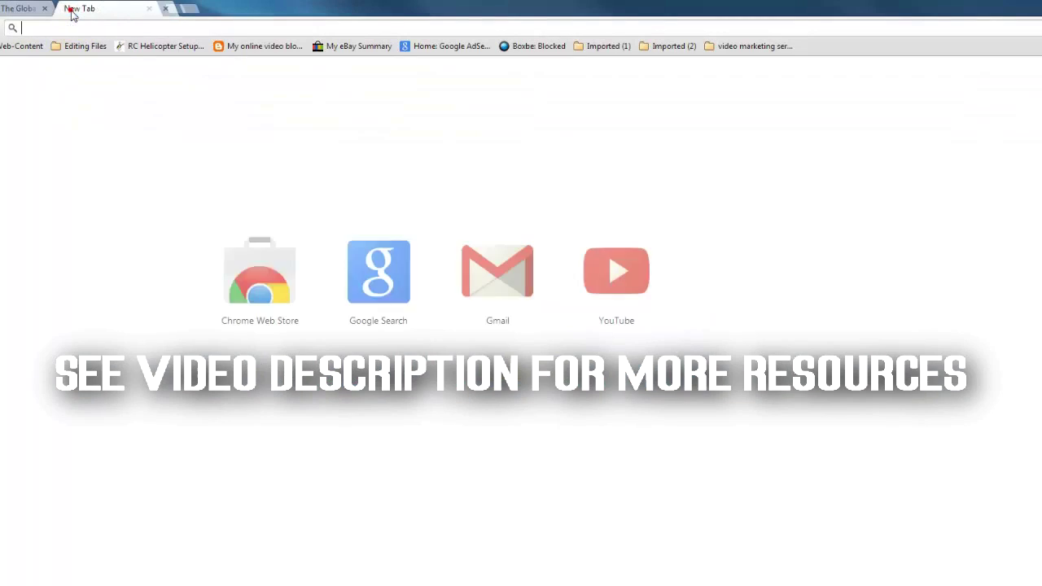
pyautogui.click(597, 273)
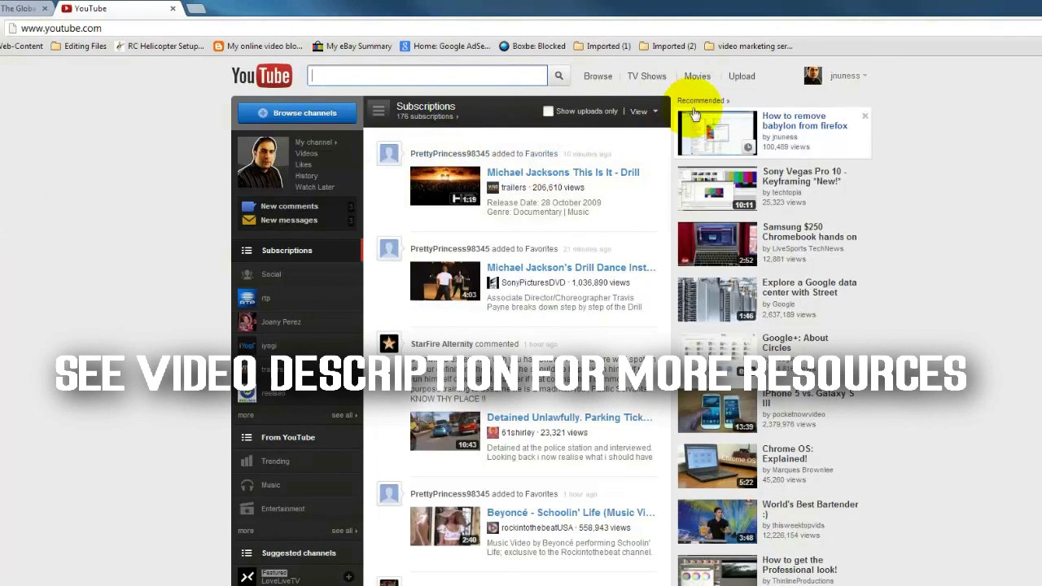
pyautogui.click(741, 76)
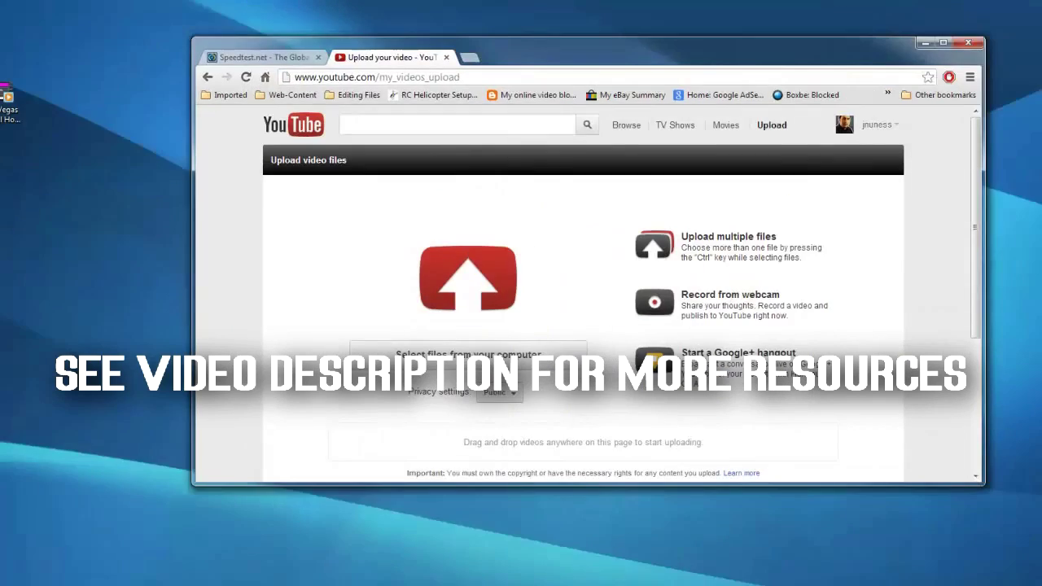
pyautogui.moveTo(8, 101); pyautogui.dragTo(473, 269)
# Cancel the upload once it reaches 71%
pyautogui.scroll(-5, 981, 253)
pyautogui.scroll(3, 979, 256)
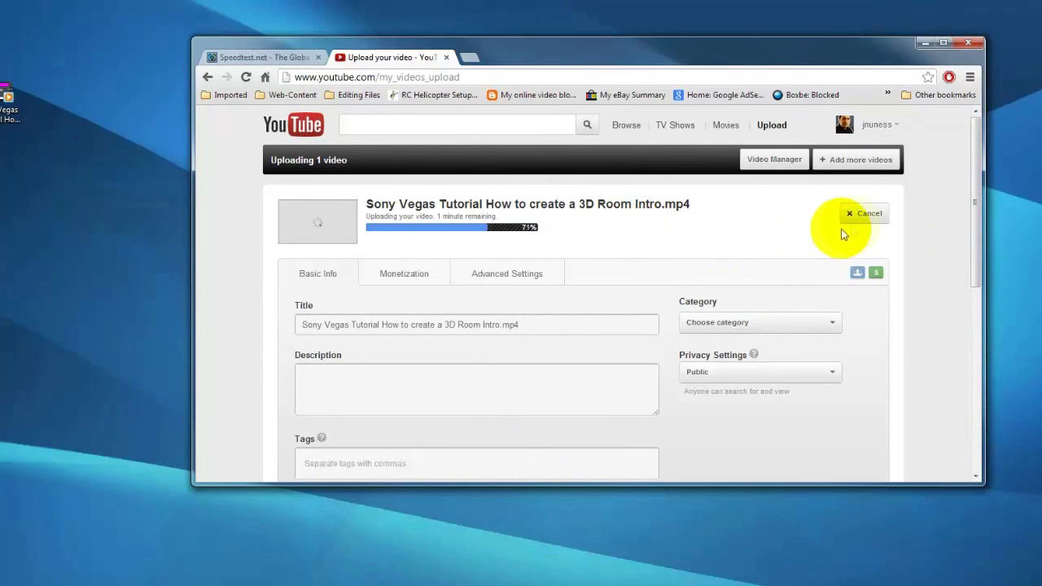
pyautogui.click(865, 214)
pyautogui.click(604, 284)
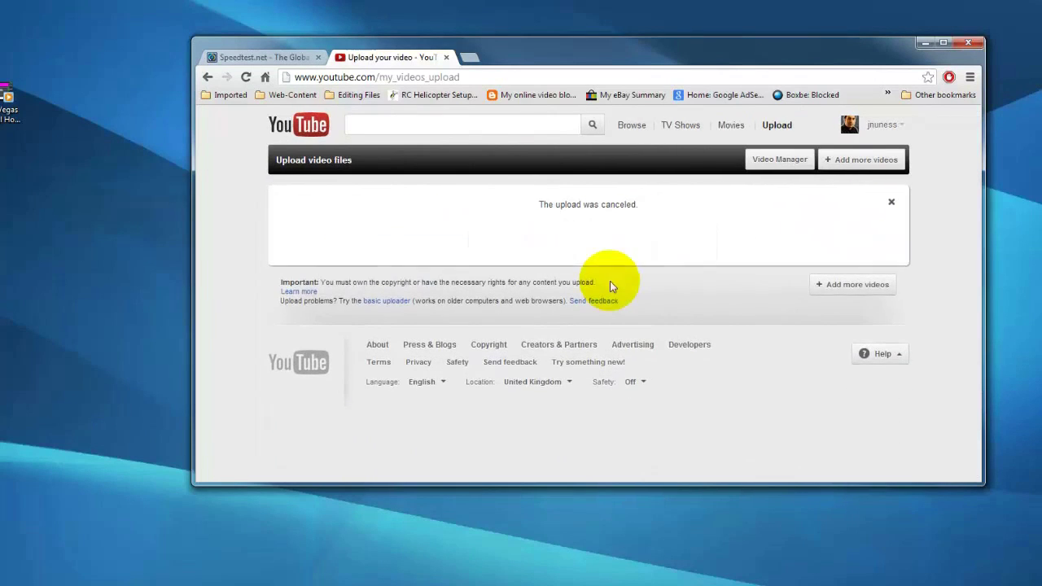